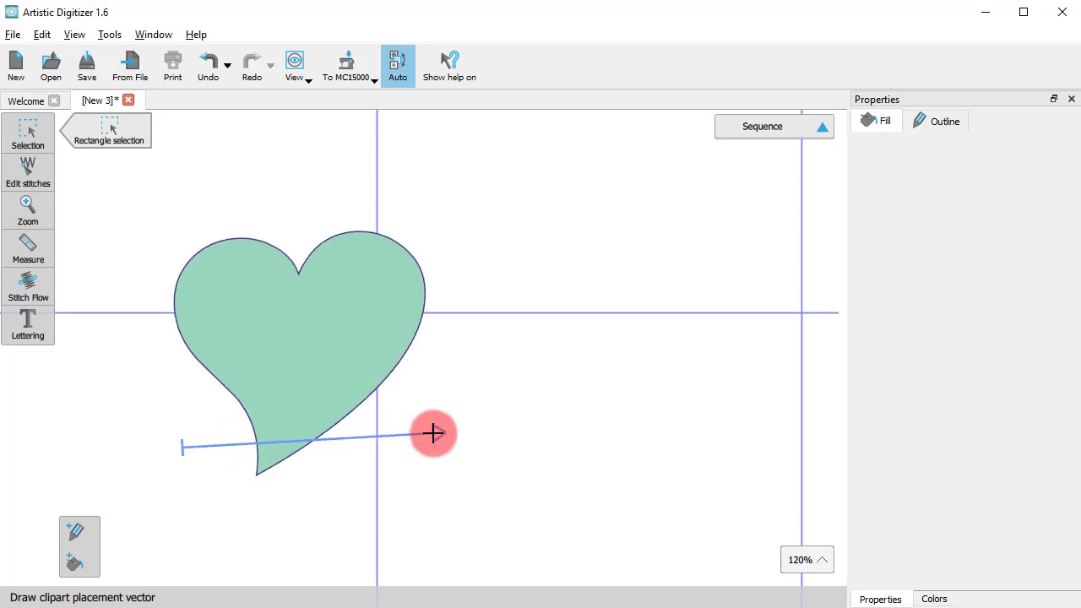
Finish placing the heart clipart about 68 mm wide, and add the lettering "Satin" beside it
click(431, 434)
click(754, 494)
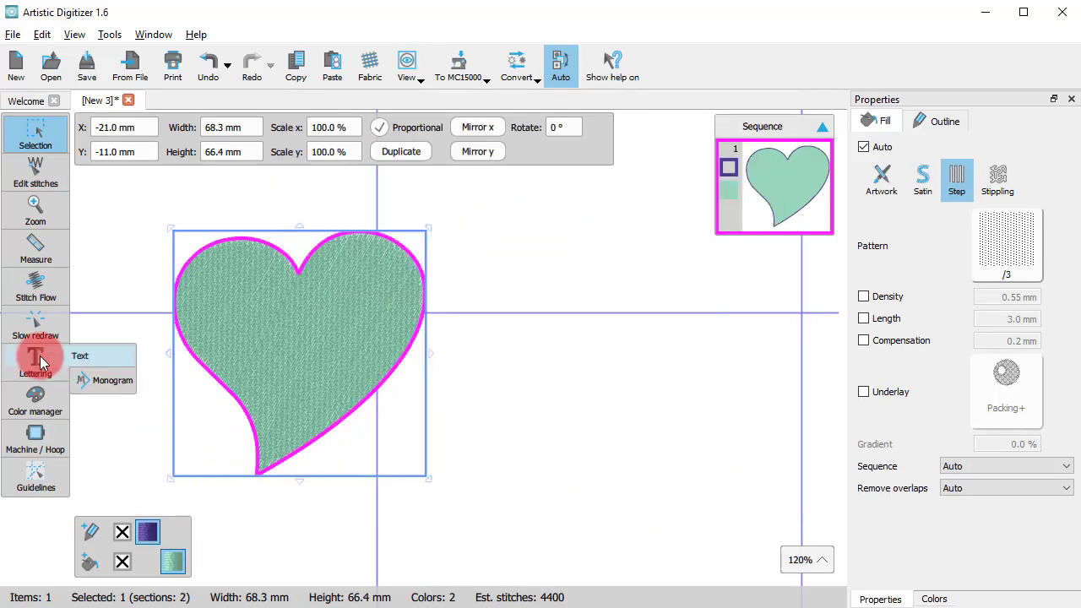
click(33, 359)
text(Satin)
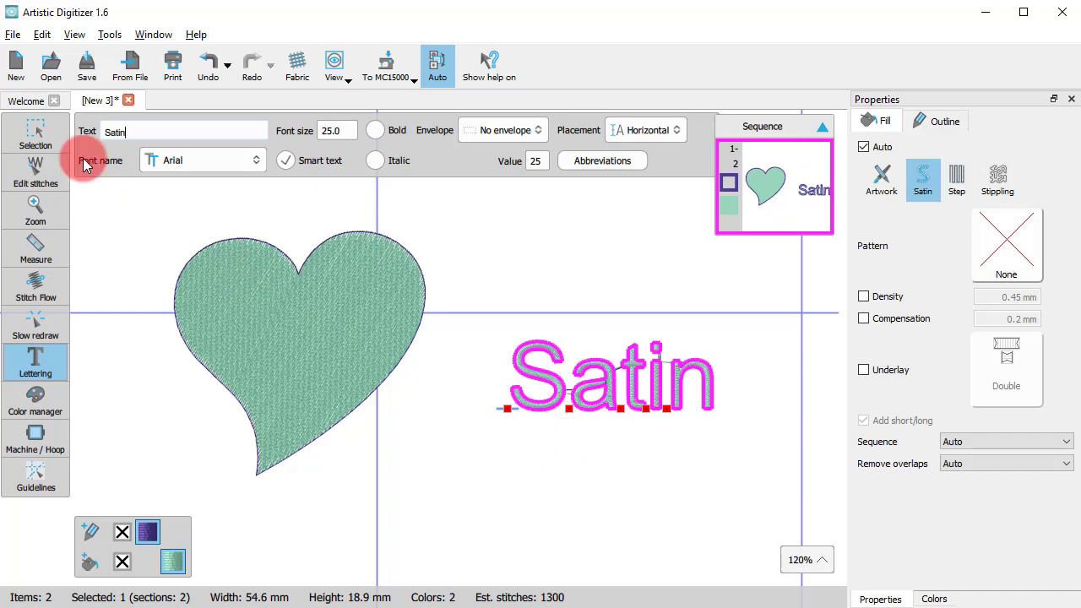
click(588, 393)
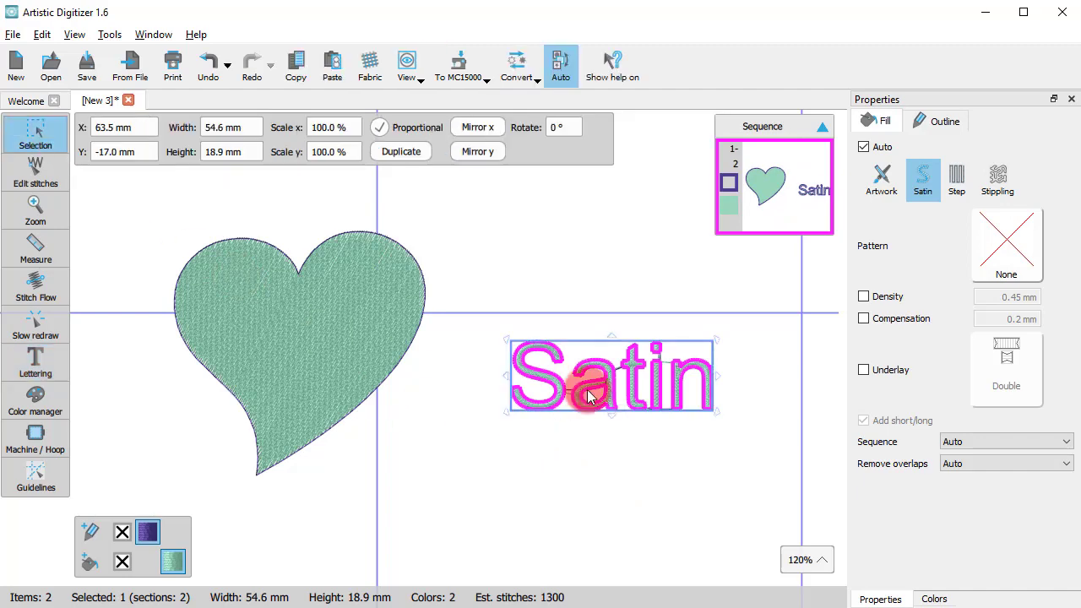
click(586, 488)
Select both the heart and the "Satin" lettering and remove their fill, leaving only the outlines
scroll(644, 387, up, 2)
click(547, 387)
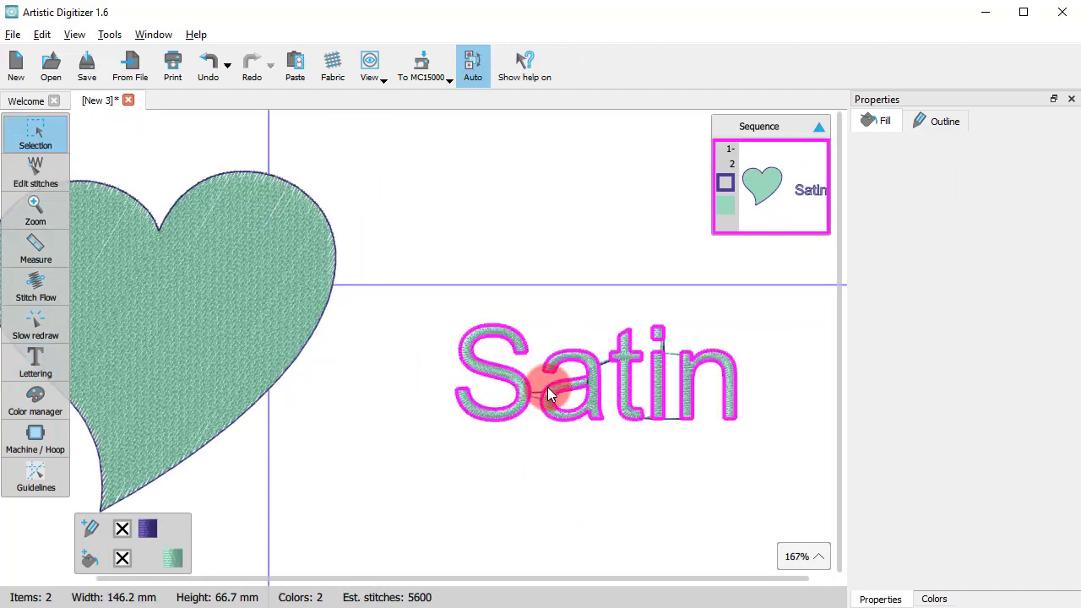
shift+click(249, 353)
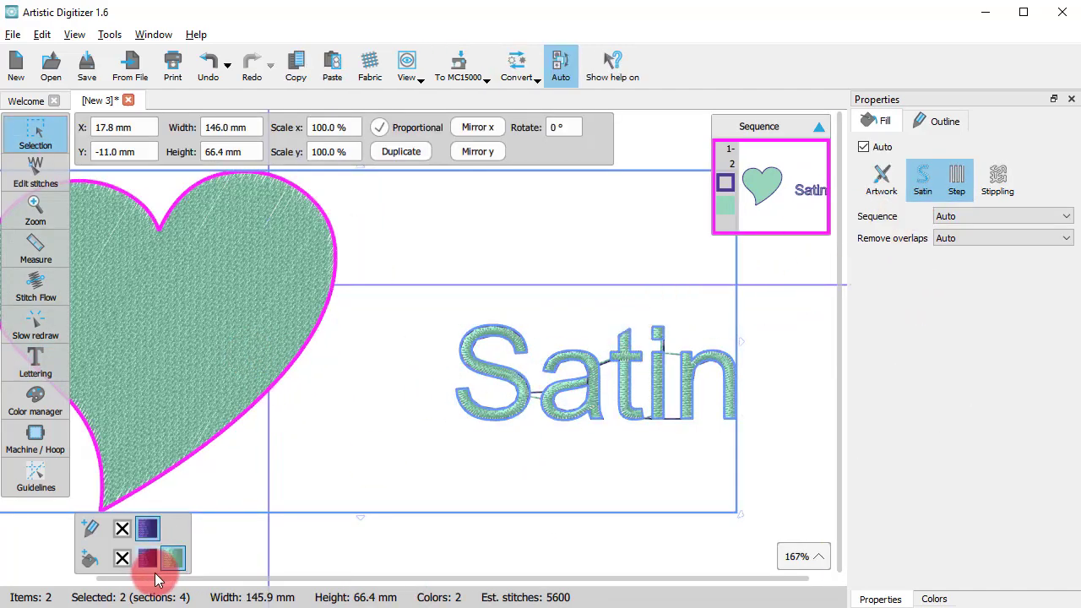
click(127, 572)
click(482, 412)
scroll(645, 396, down, 4)
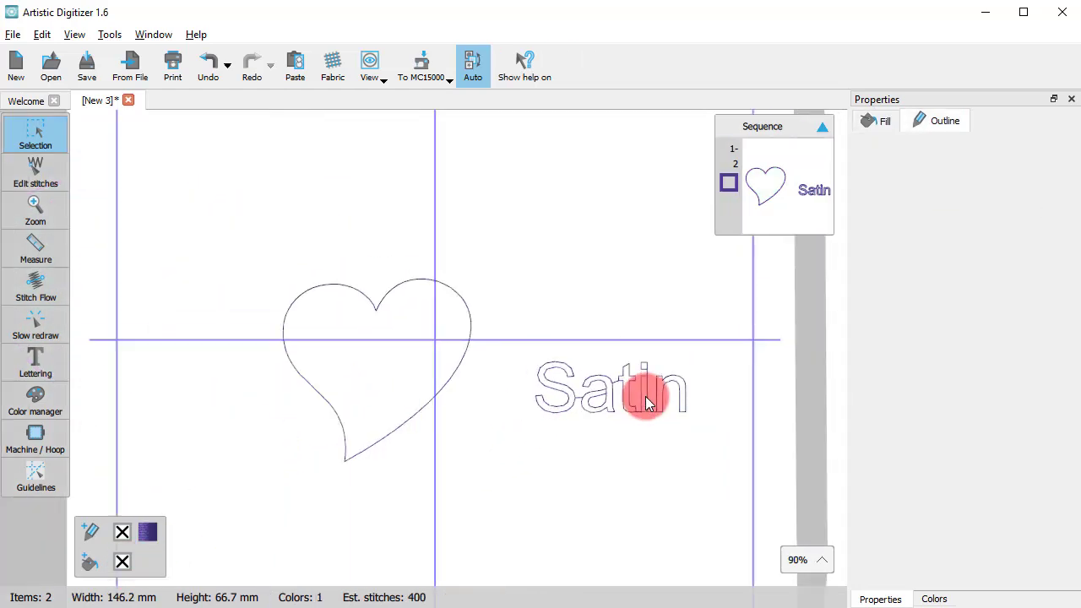
Set the heart's running outline width to 0.8 mm and inspect the stitches up close
scroll(631, 422, up, 3)
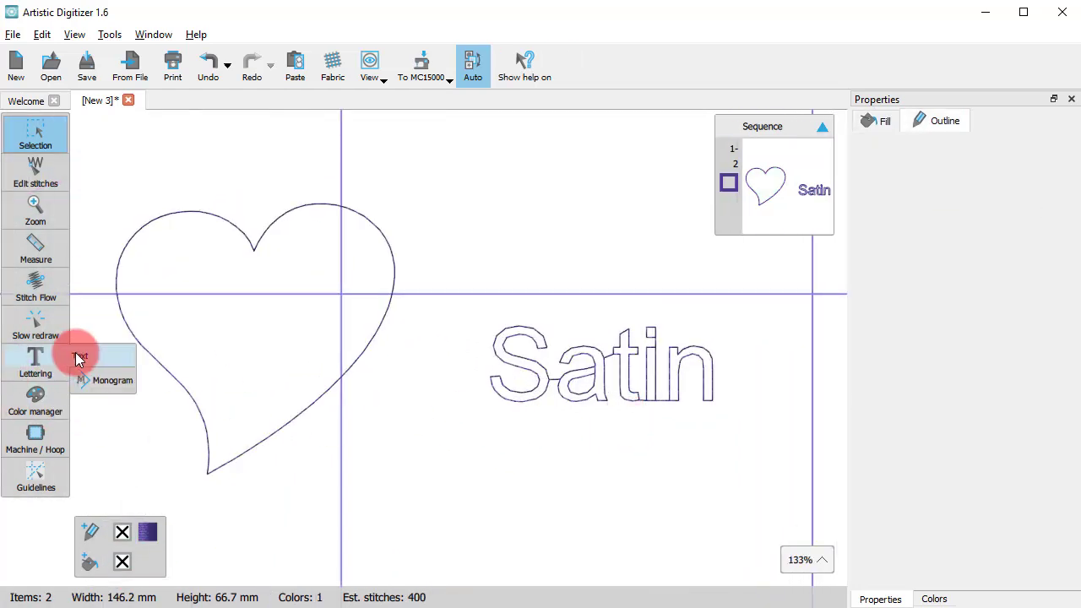
scroll(175, 336, up, 3)
click(229, 422)
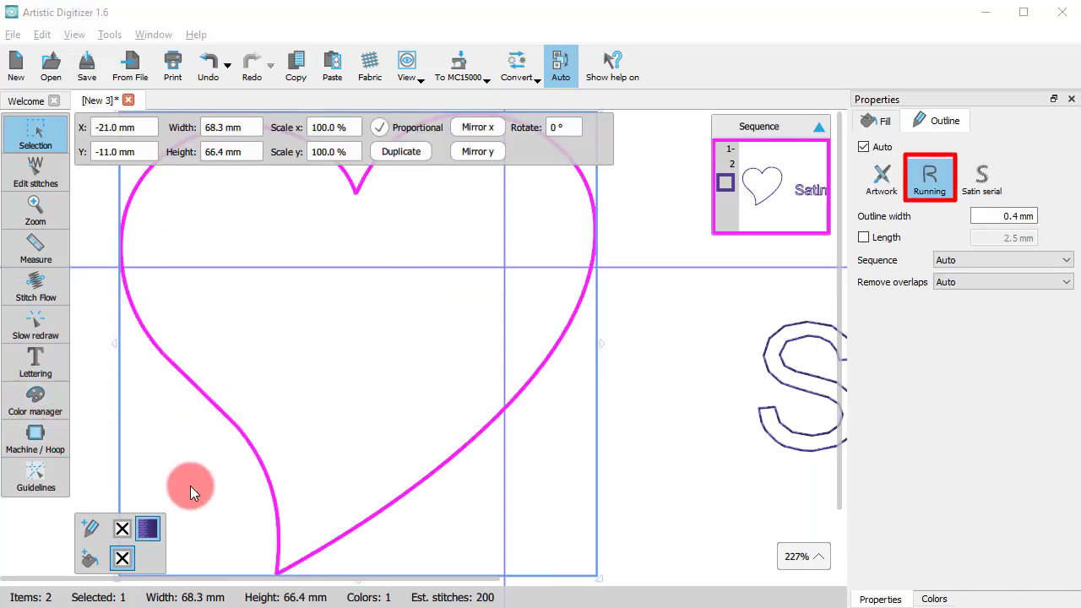
scroll(434, 495, down, 2)
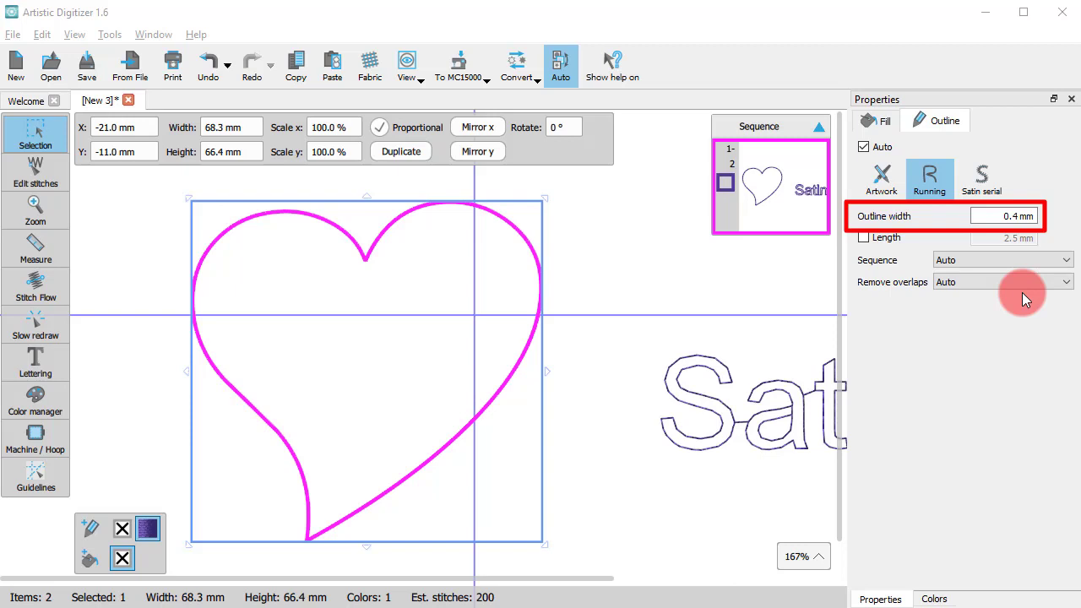
click(1005, 221)
click(1000, 220)
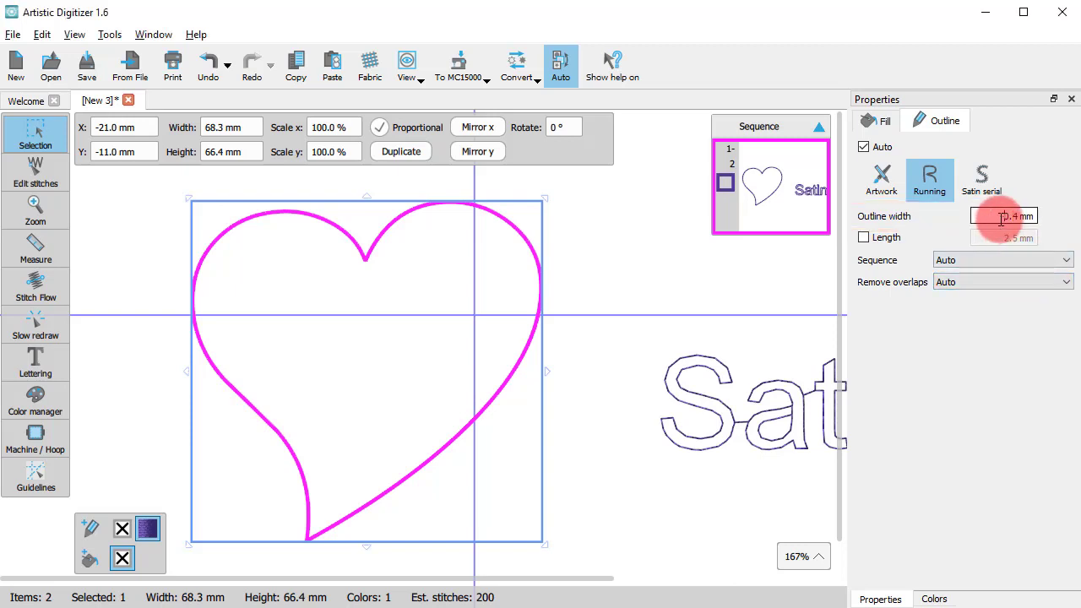
double_click(1003, 217)
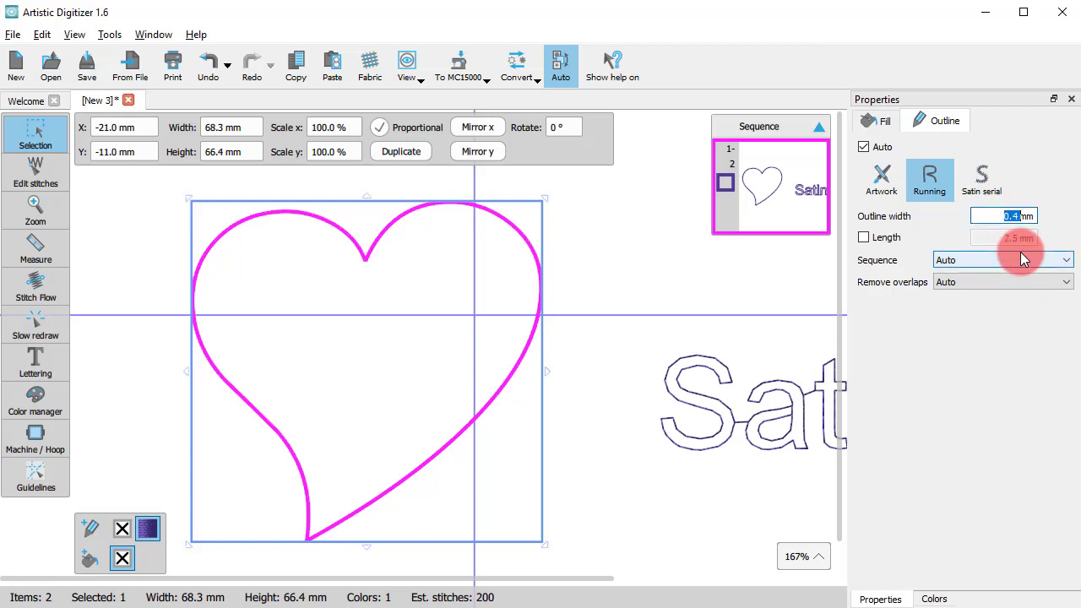
text(0.8)
key(Return)
click(572, 372)
scroll(502, 370, up, 7)
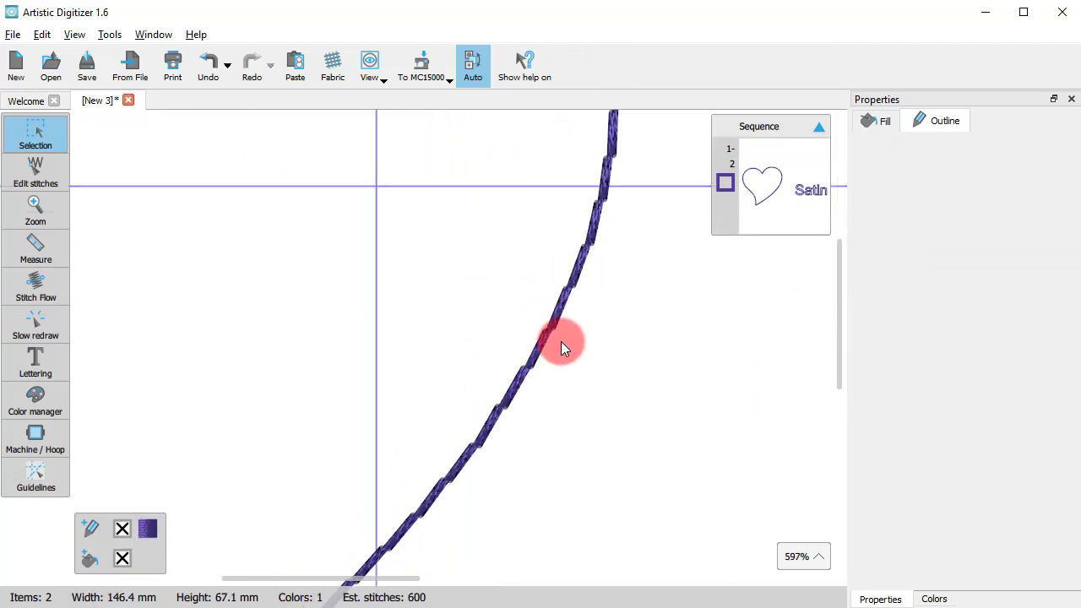
scroll(560, 342, down, 7)
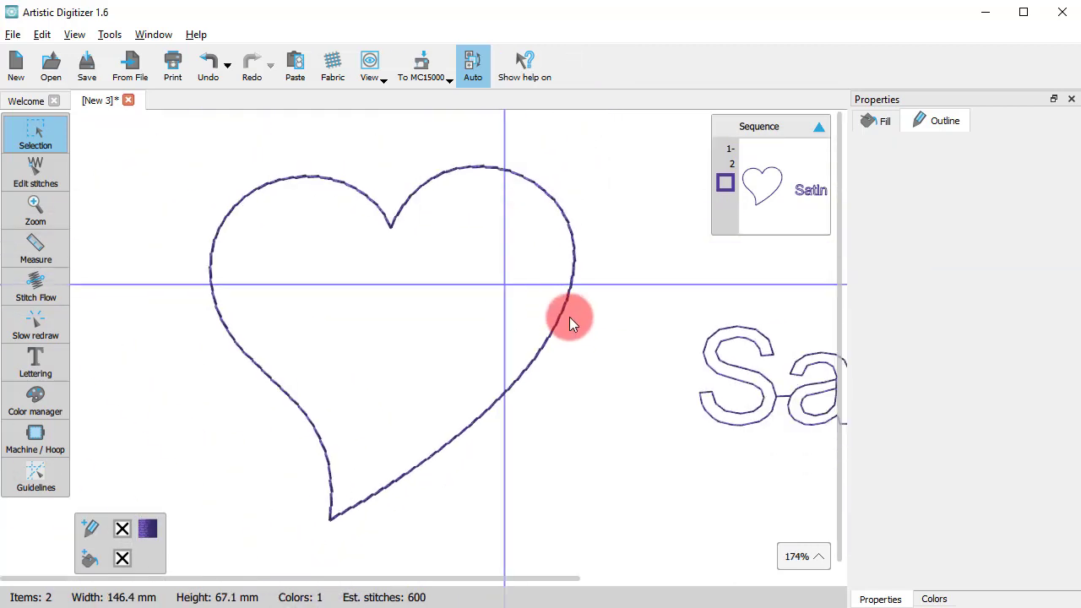
Set the heart's outline width to 1.2 mm and inspect the resulting stitches
click(561, 318)
double_click(1015, 216)
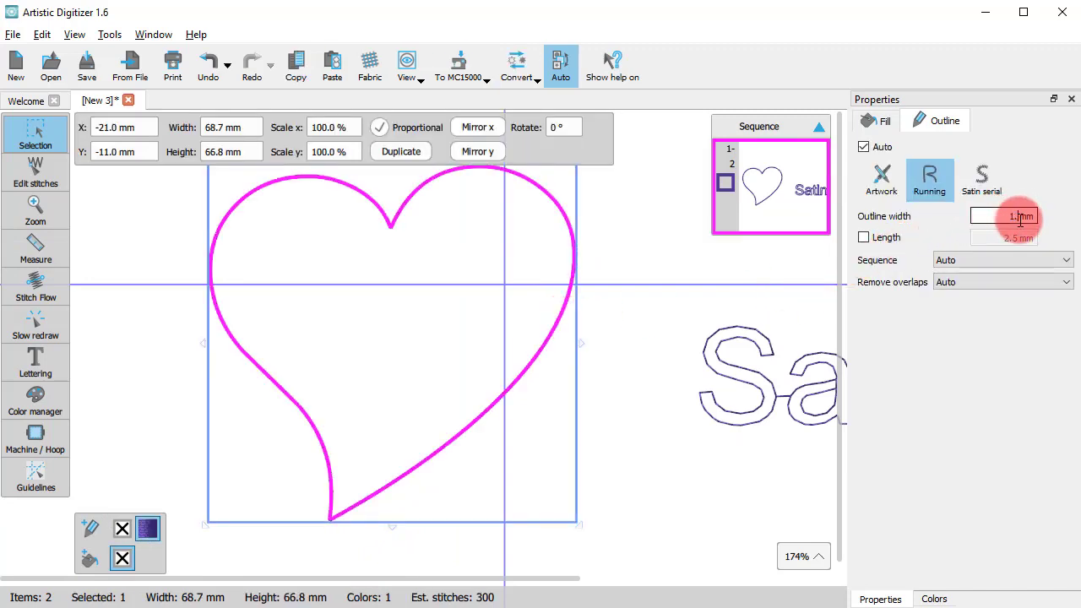
text(1.2)
key(Return)
click(614, 352)
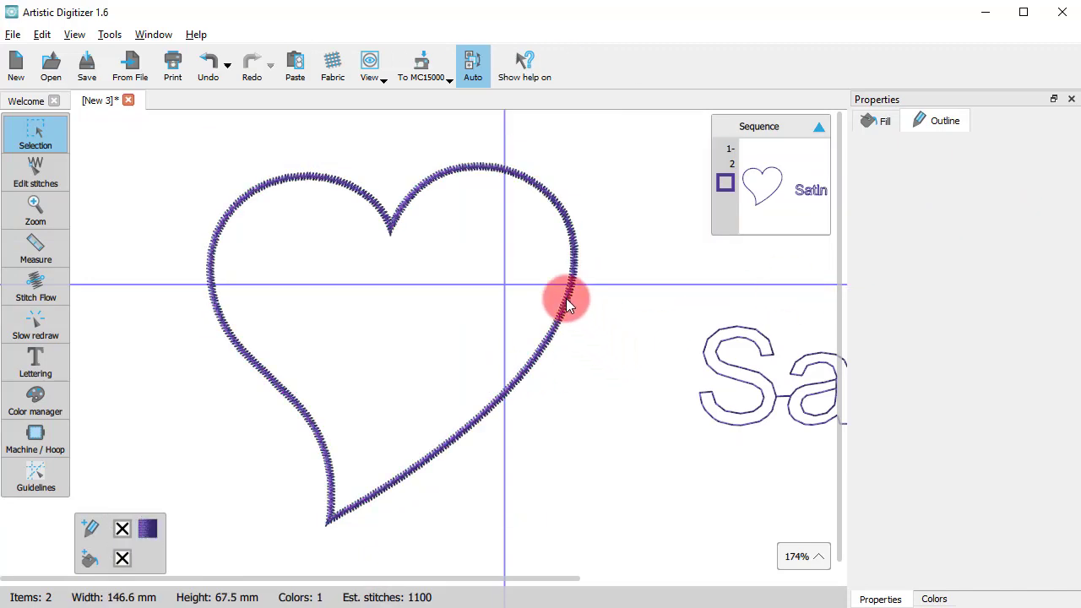
scroll(562, 298, up, 3)
scroll(564, 302, down, 1)
Change the outline of the letter T to the Satin serial stitch type
scroll(564, 301, down, 5)
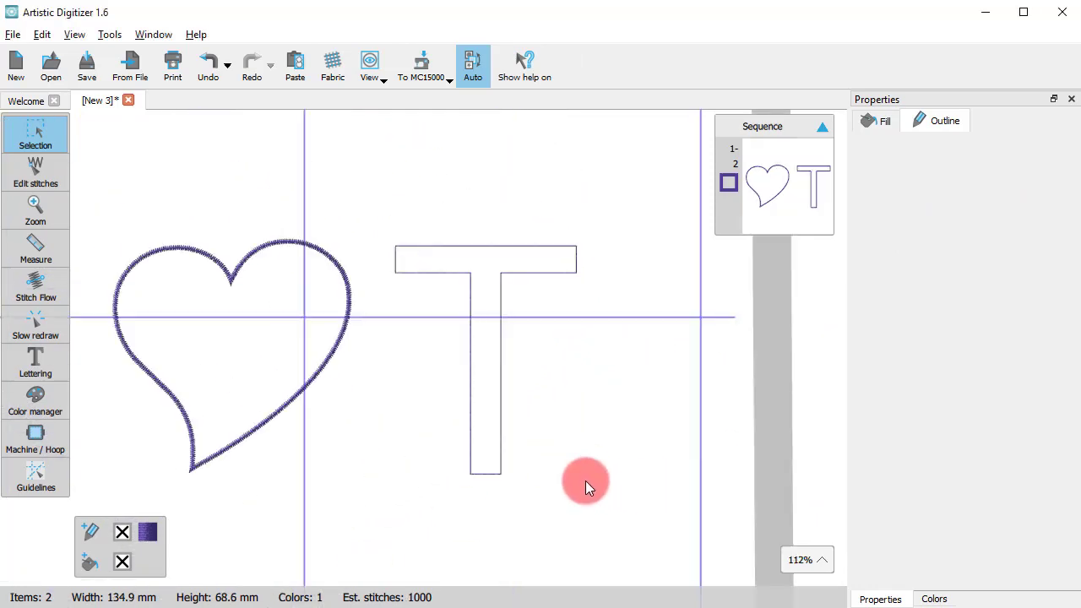
click(500, 411)
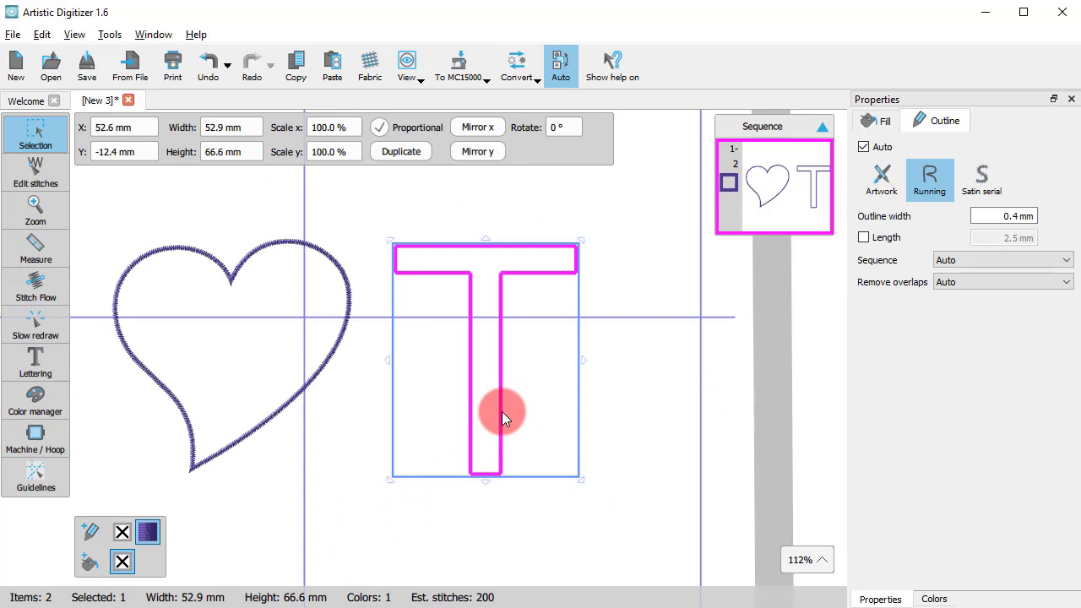
click(984, 181)
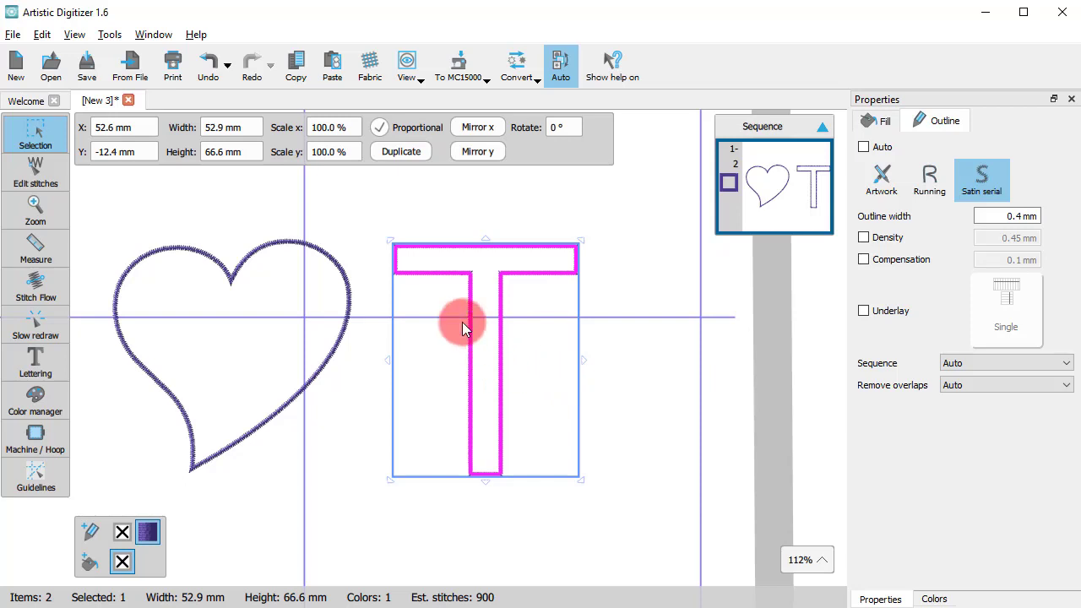
scroll(464, 336, up, 3)
click(696, 344)
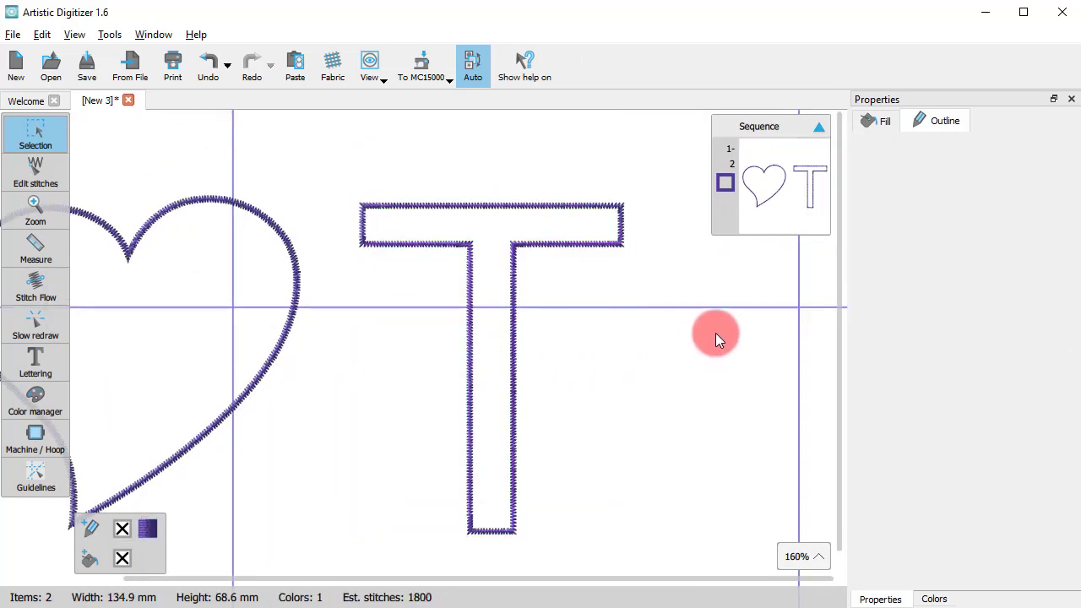
Set the heart's satin serial outline width to 3 mm
scroll(715, 333, down, 3)
scroll(360, 307, up, 1)
scroll(359, 314, up, 3)
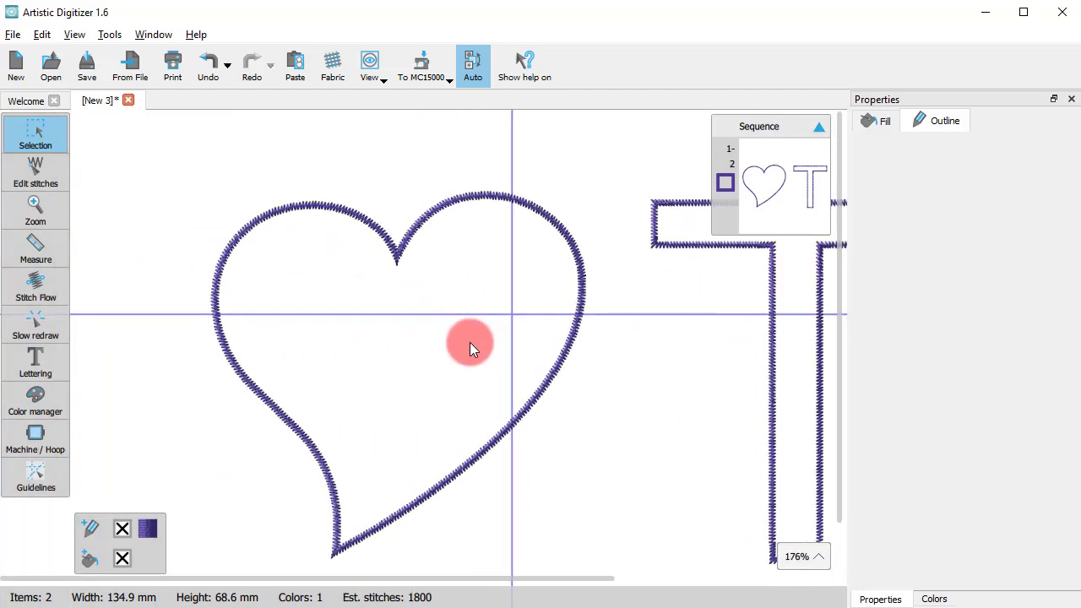
click(477, 462)
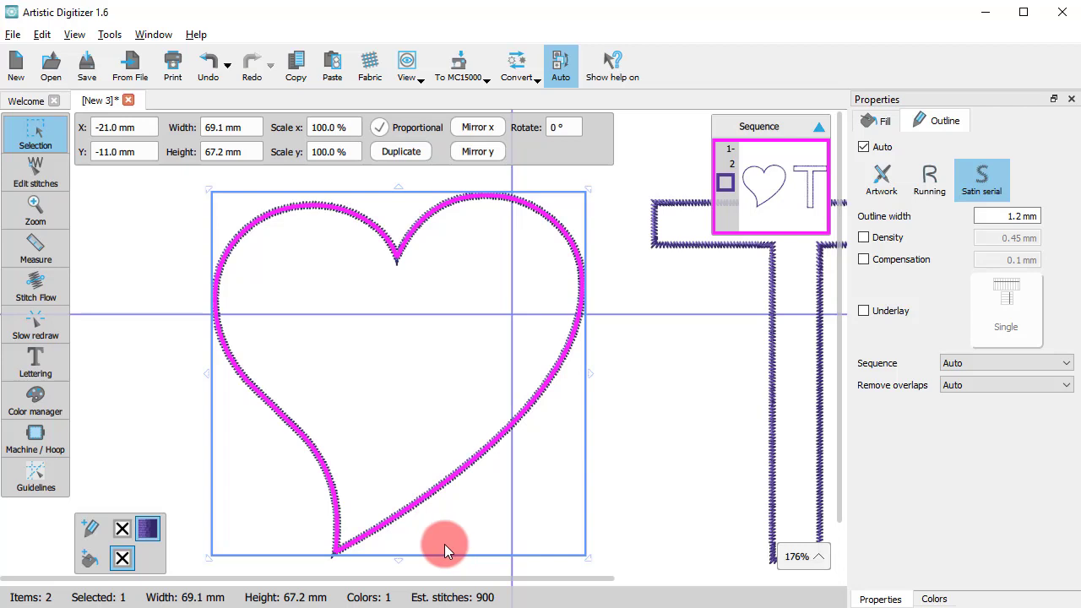
triple_click(992, 217)
text(3)
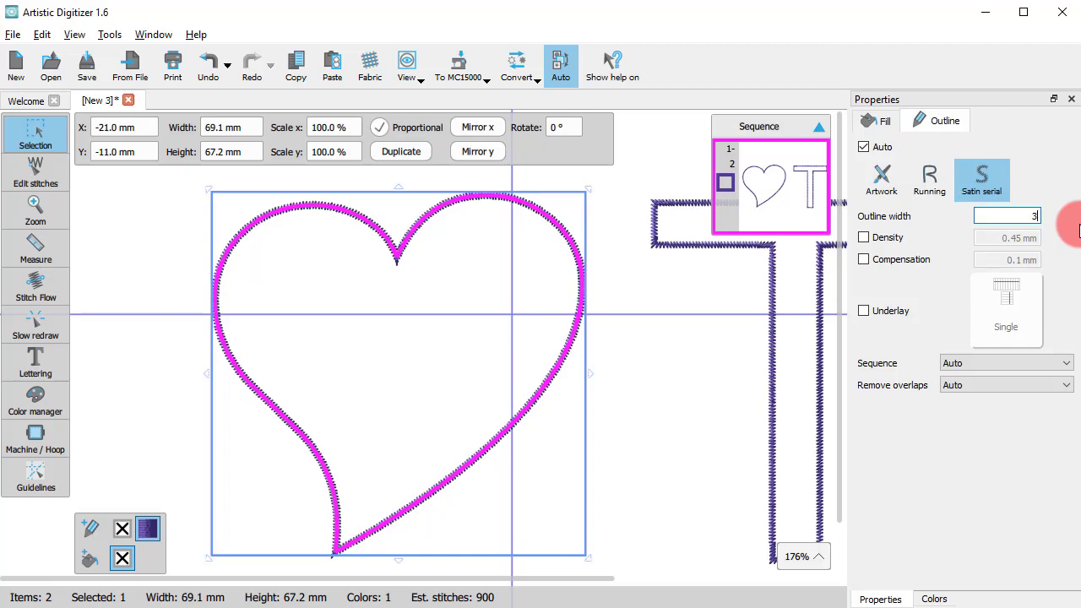
key(Return)
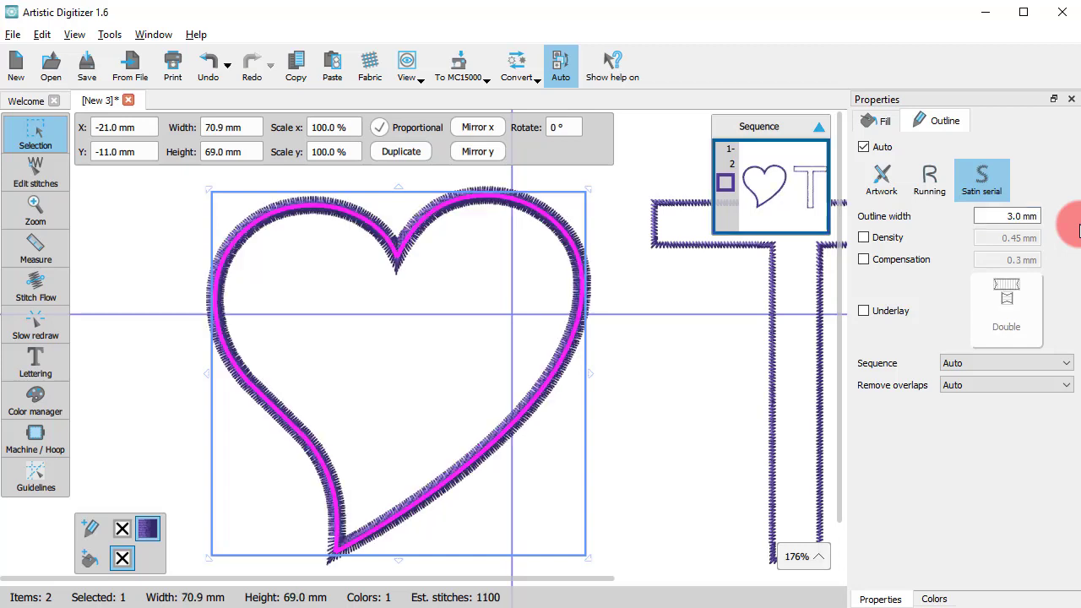
Set the heart's satin serial outline width to 1.5 mm
drag(1003, 219, 1070, 225)
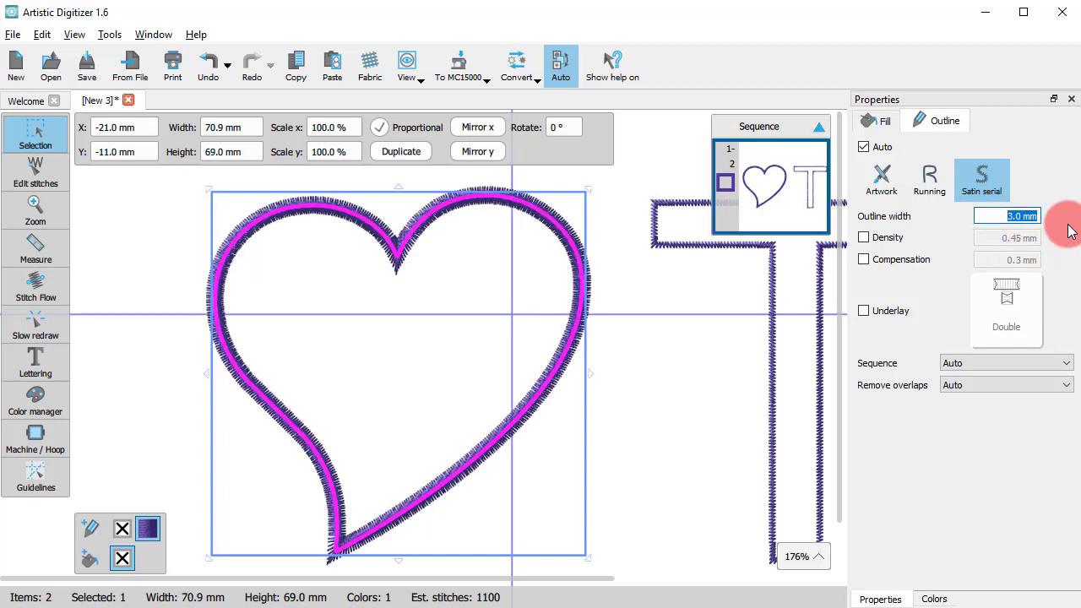
text(1.5)
key(Return)
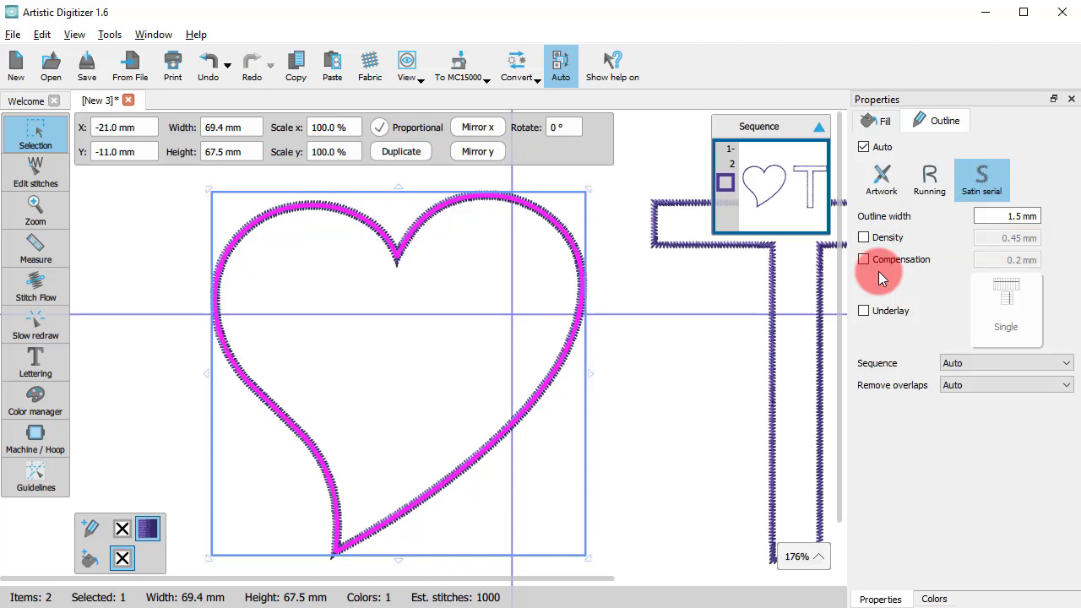
Enable a custom density for the heart's satin outline and set it to 0.35 mm
click(863, 238)
drag(977, 238, 1043, 239)
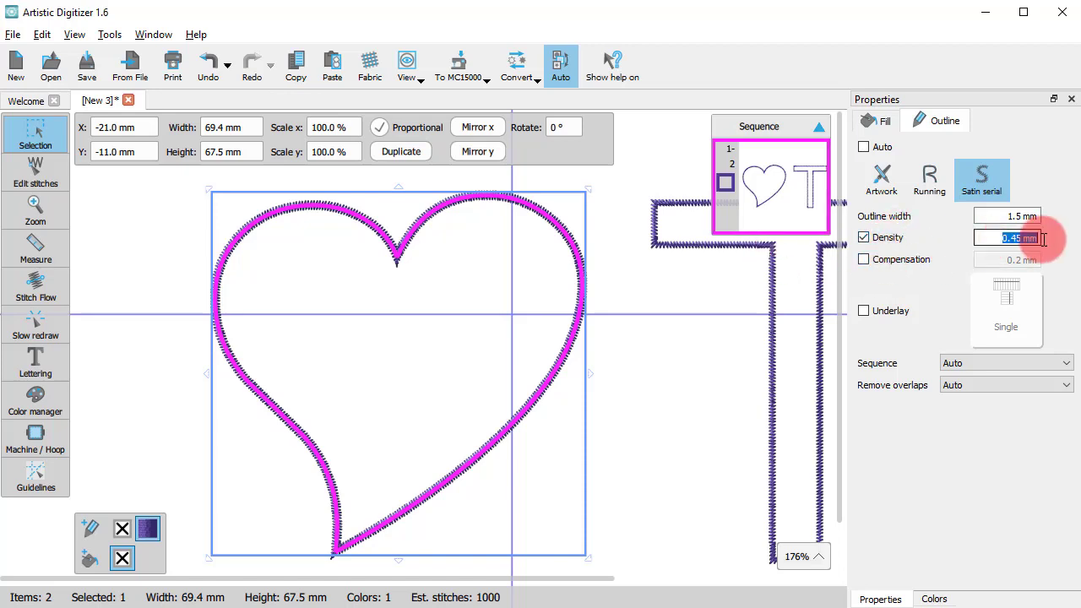
text(0.)
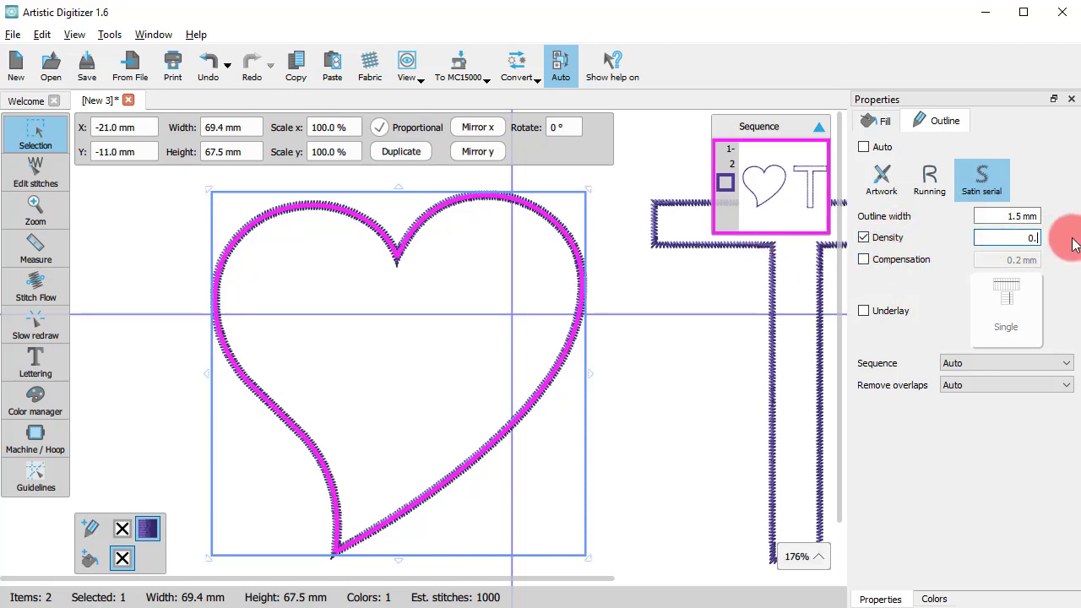
text(35)
key(Return)
Set the density of the heart's satin outline to 0.65 mm and inspect the stitch spacing
double_click(1013, 239)
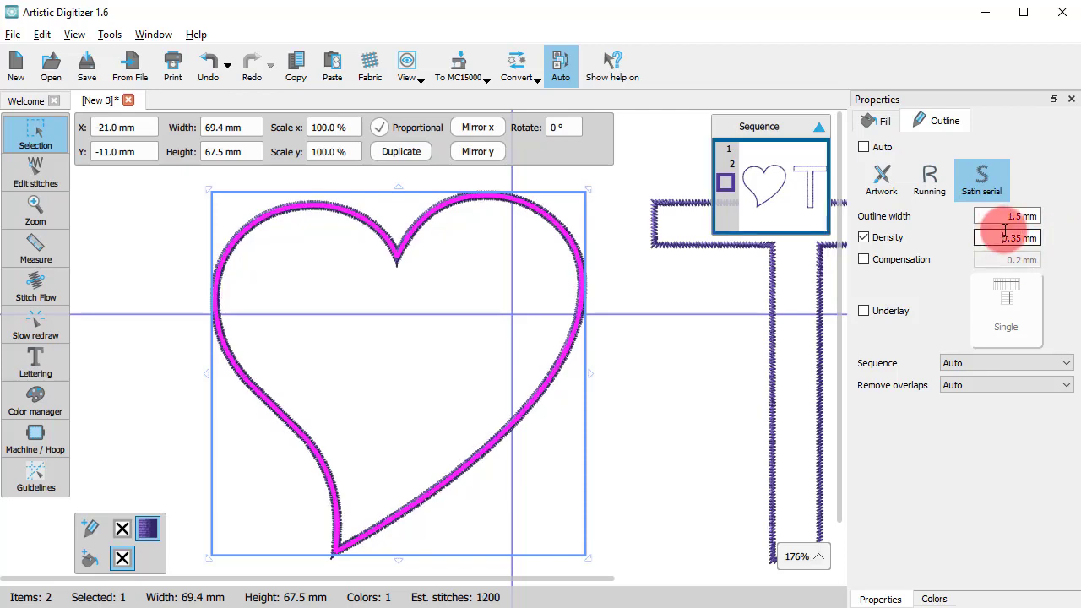
text(0.6)
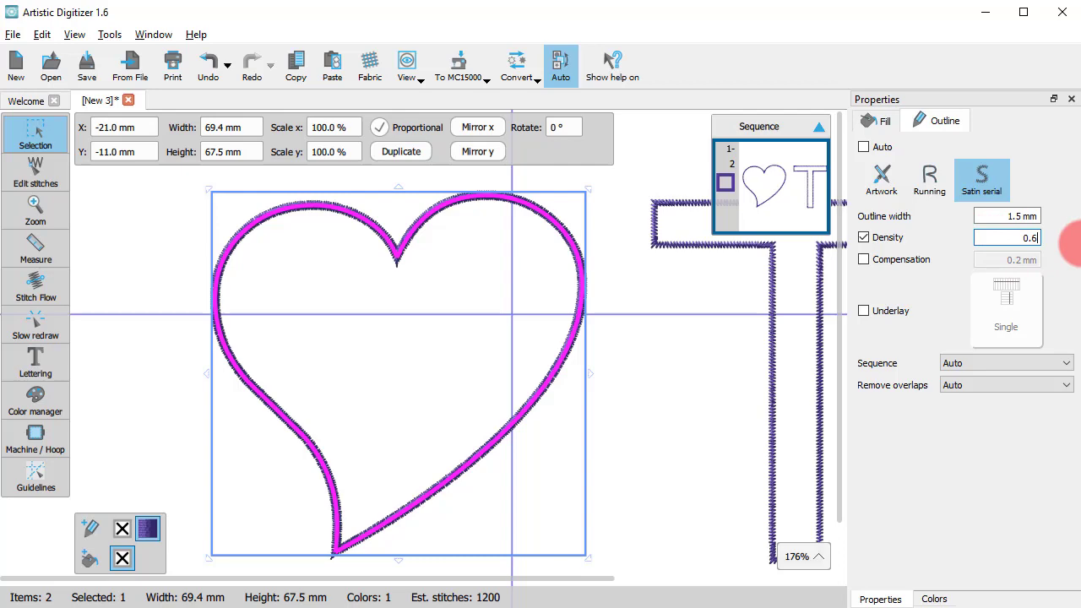
text(5)
key(Return)
scroll(594, 295, up, 1)
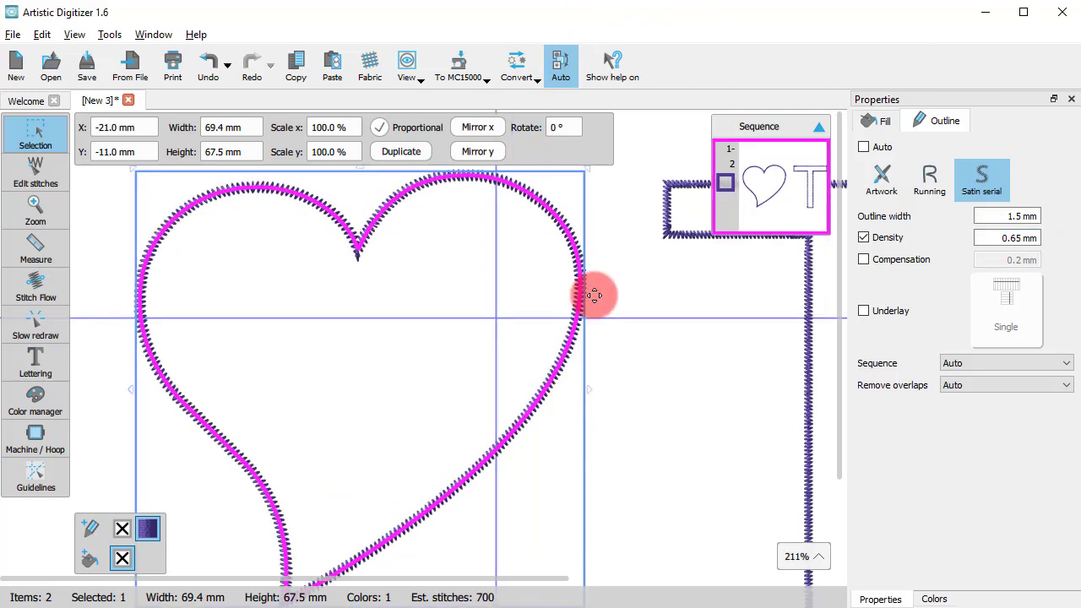
scroll(595, 294, up, 3)
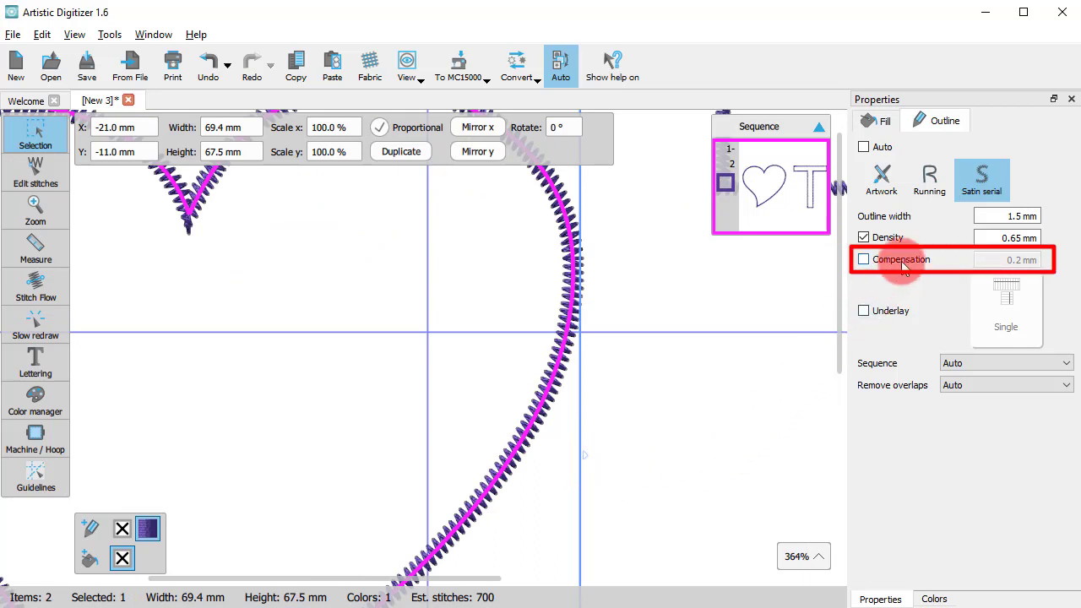
Enable custom compensation for the heart's satin outline and set it to 0.3 mm
click(863, 259)
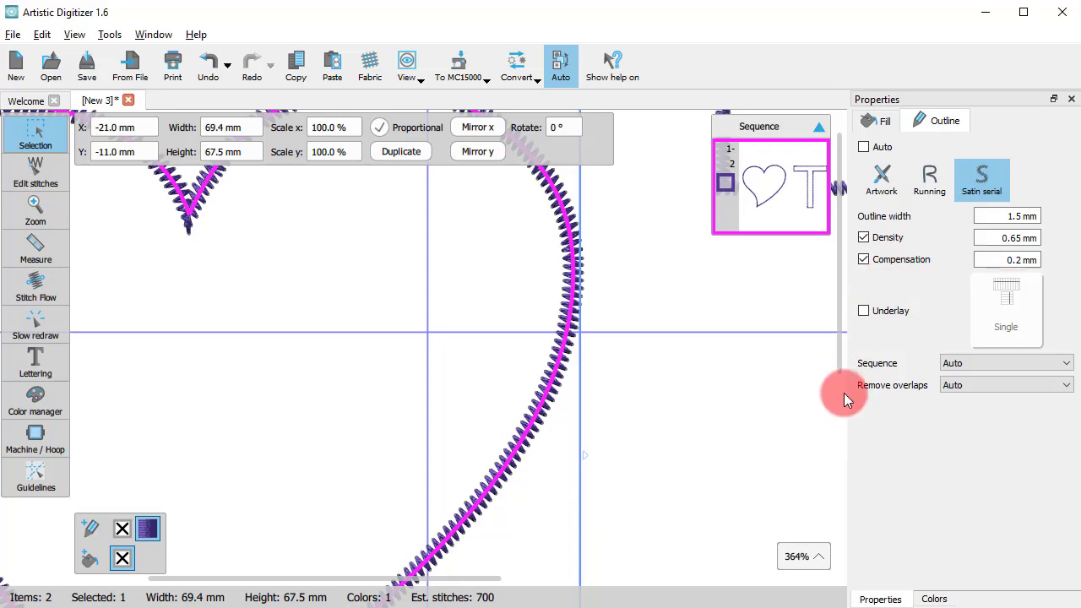
double_click(1016, 259)
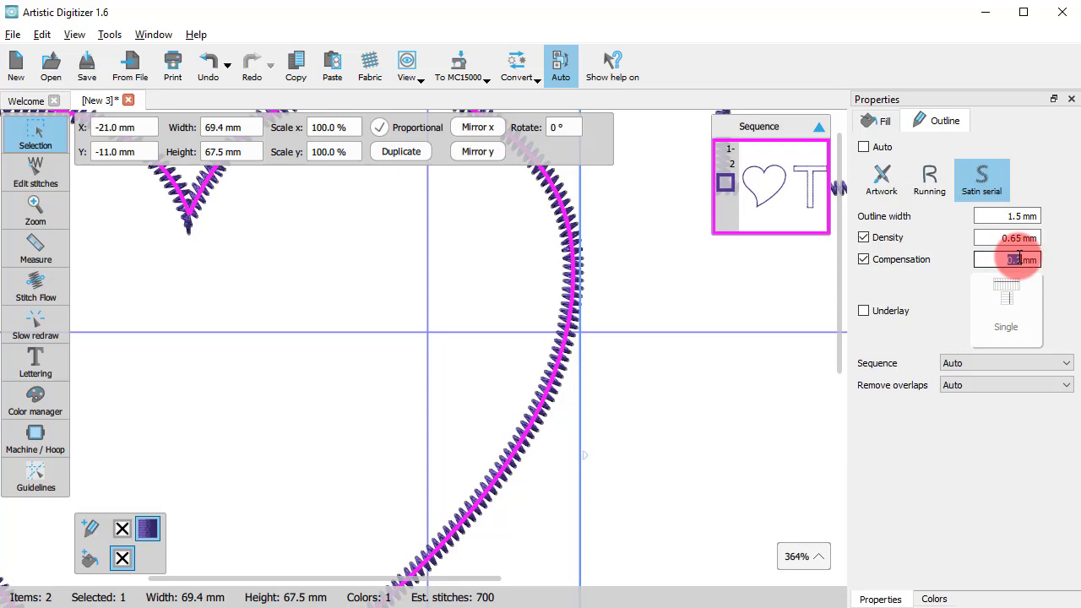
text(0.3)
key(Return)
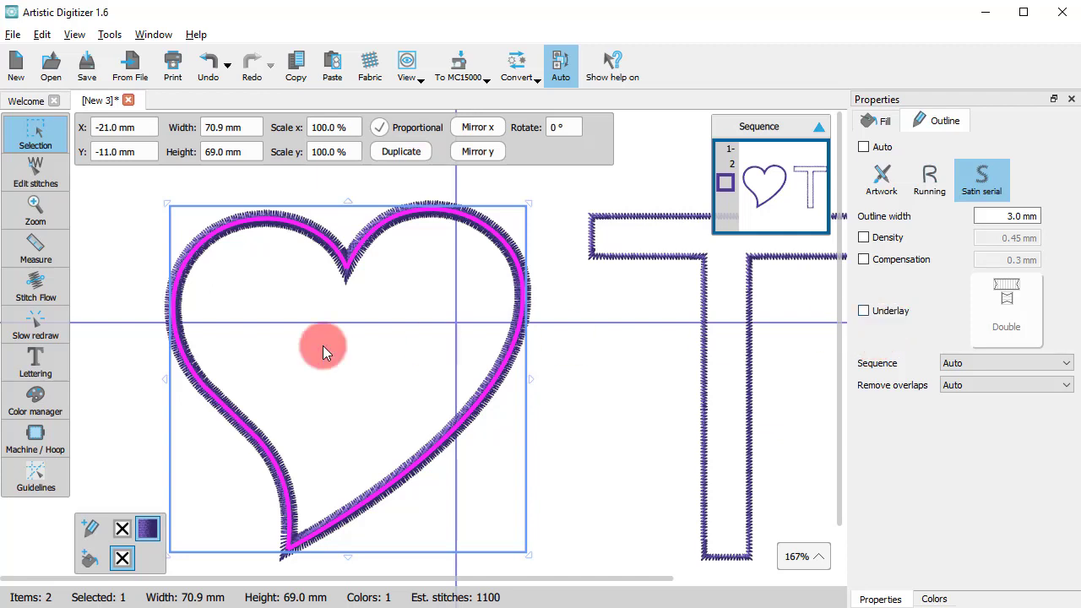
Preview the start of the heart's satin stitching with Slow redraw, and return to the editable design
click(37, 317)
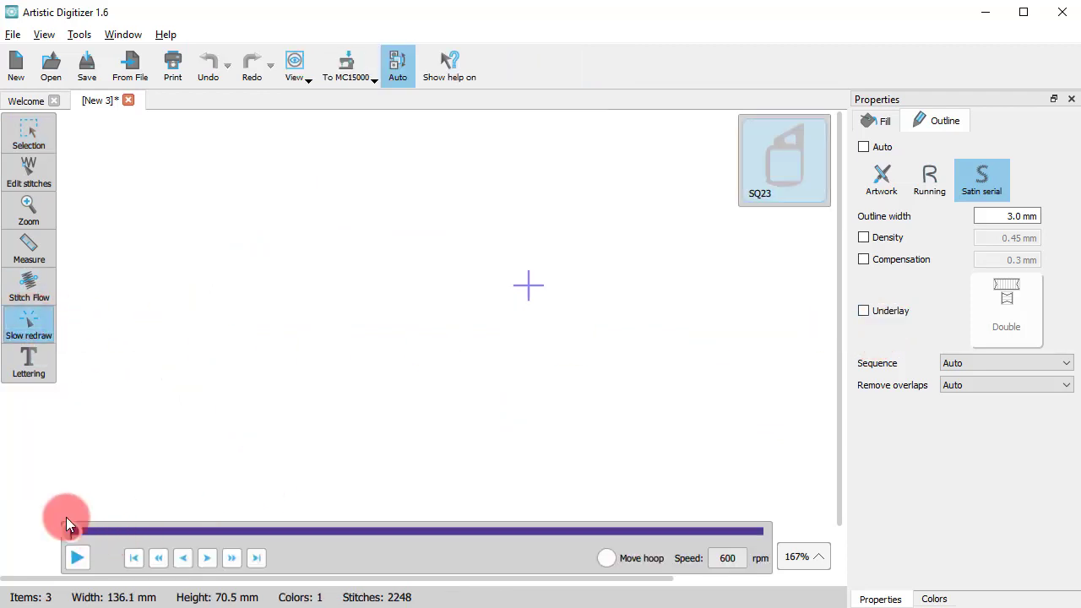
drag(68, 523, 191, 535)
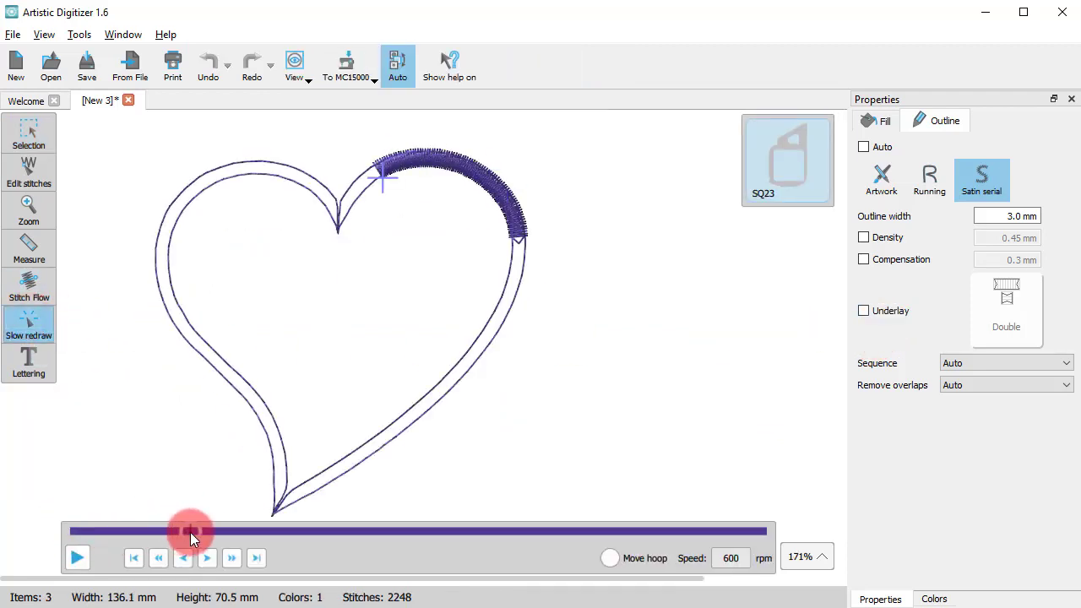
click(21, 135)
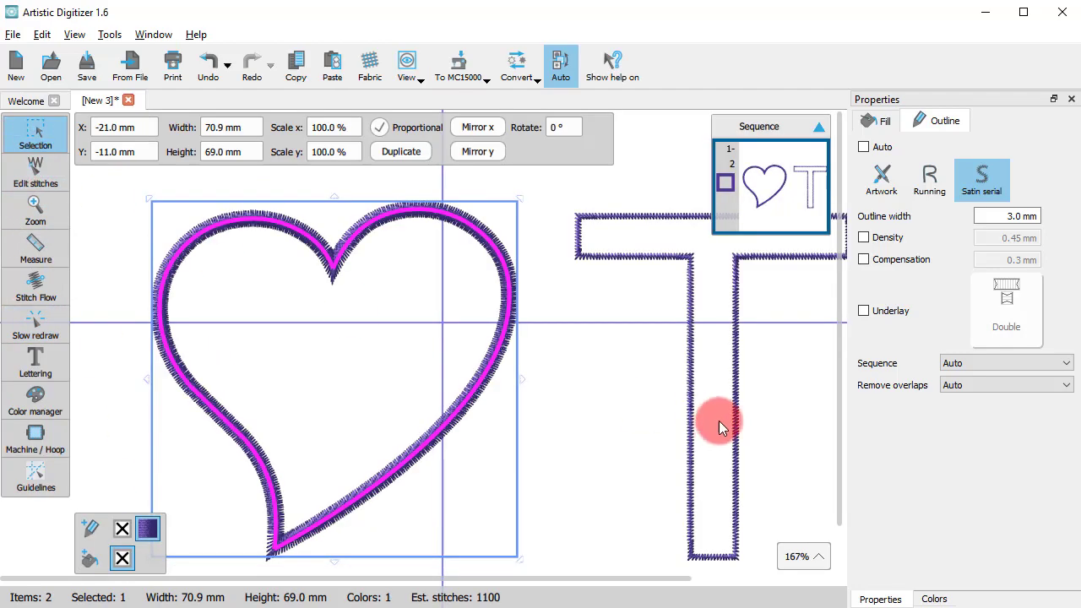
Enable a custom underlay for the heart's satin serial outline and choose the Single type
click(866, 312)
click(1004, 304)
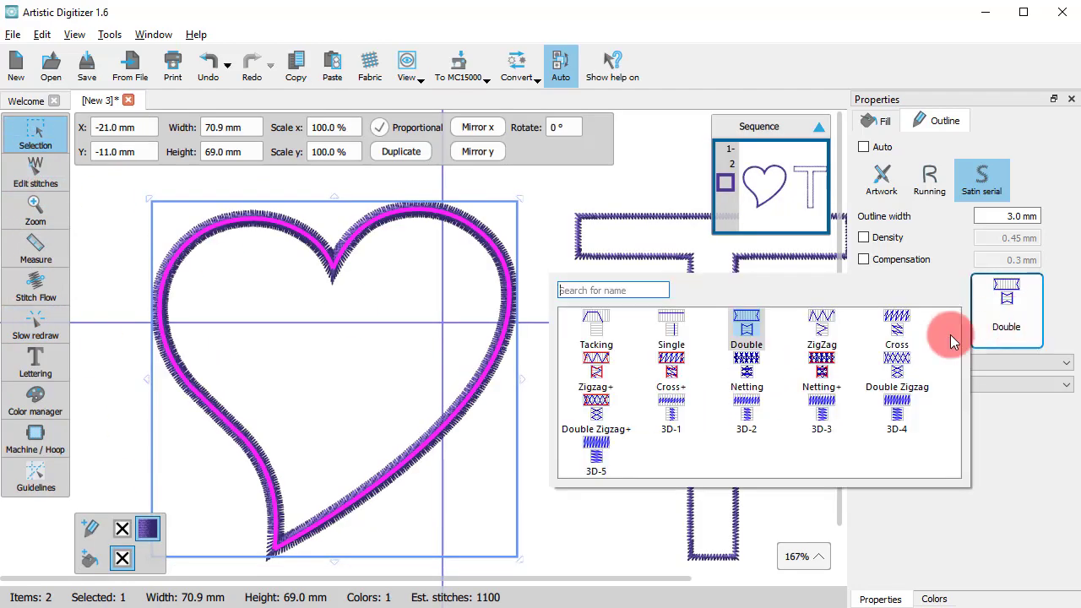
click(661, 340)
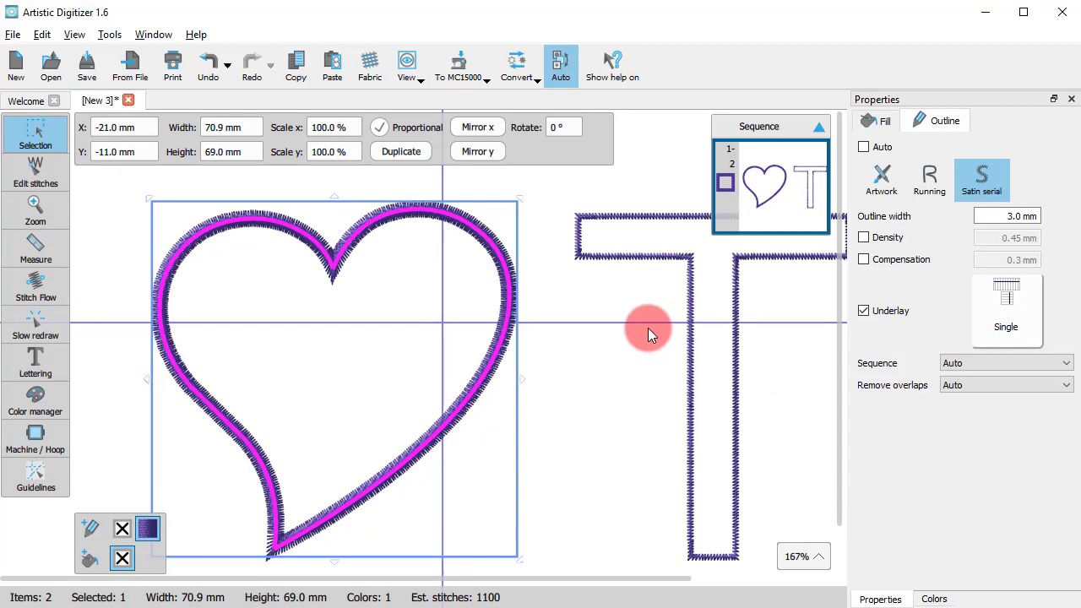
Scrub through the Slow redraw simulation to examine the heart's Single underlay, and return to editing
click(33, 319)
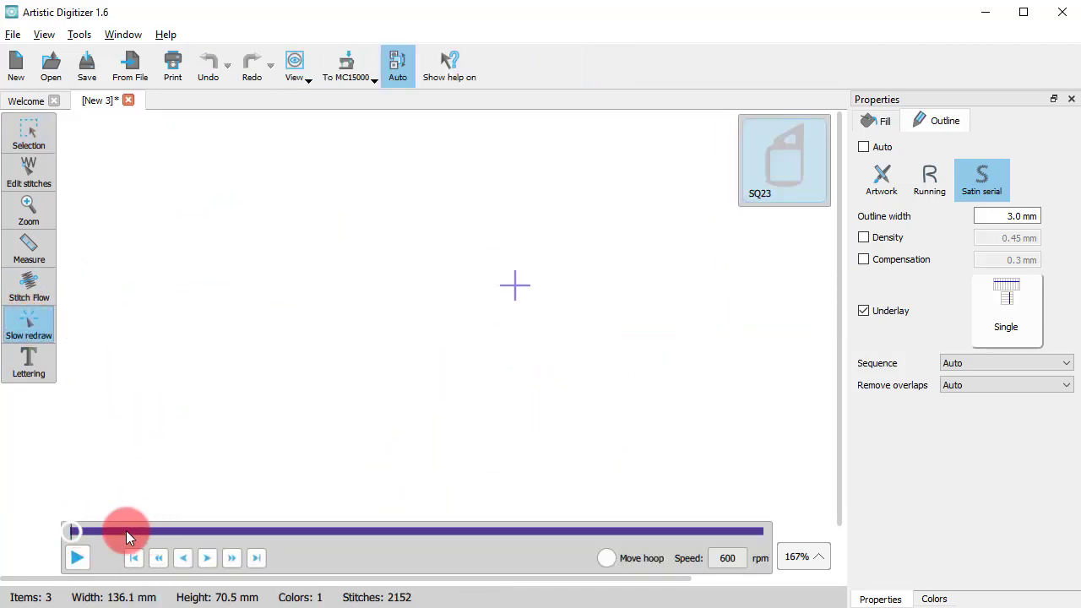
drag(125, 531, 521, 530)
click(15, 126)
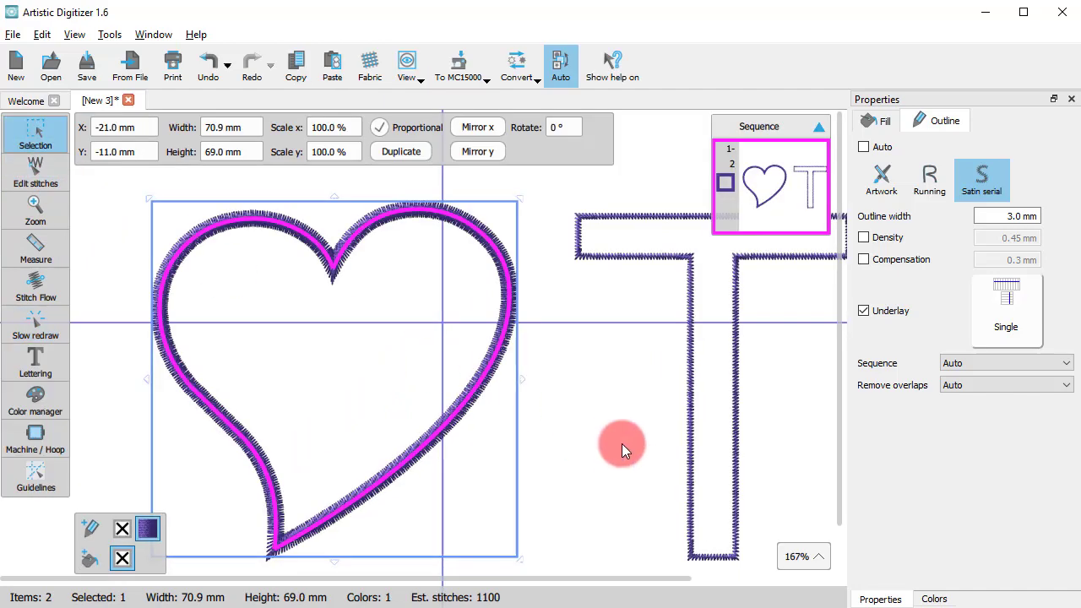
Change the heart's outline underlay to Netting+ and examine how it stitches out in the Slow redraw simulation
click(1009, 309)
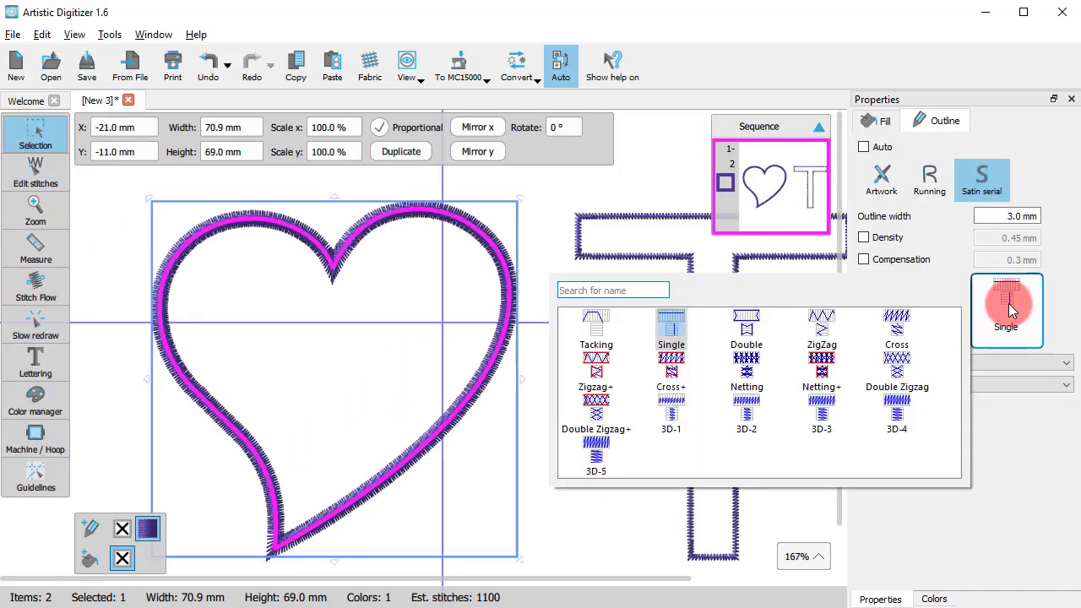
click(821, 365)
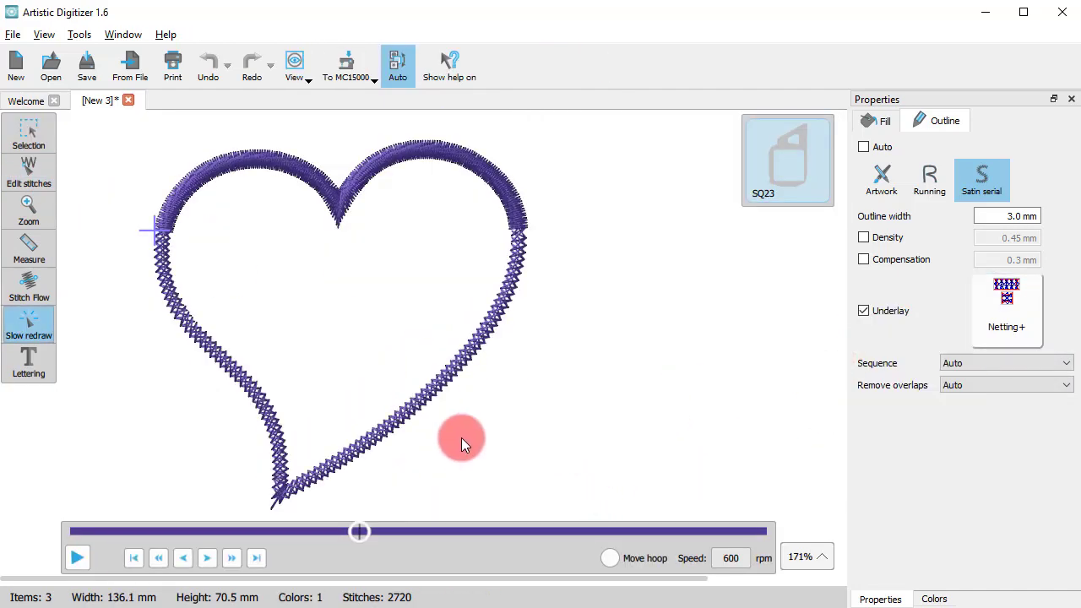
click(15, 126)
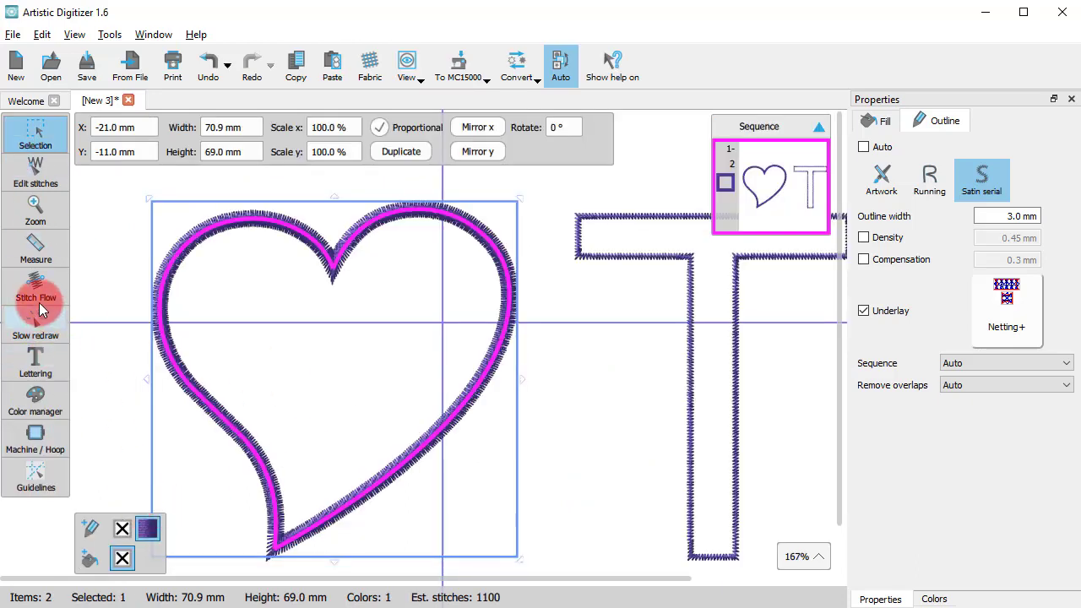
click(38, 314)
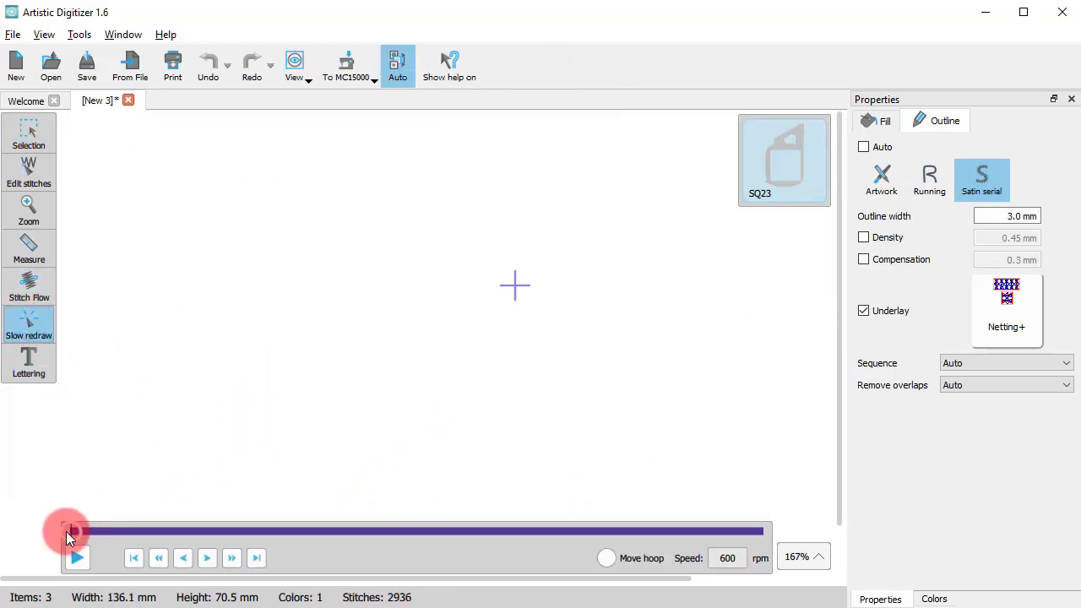
mouse_move(66, 531)
mouse_down()
mouse_move(422, 562)
mouse_move(551, 558)
mouse_move(423, 545)
mouse_up()
click(29, 130)
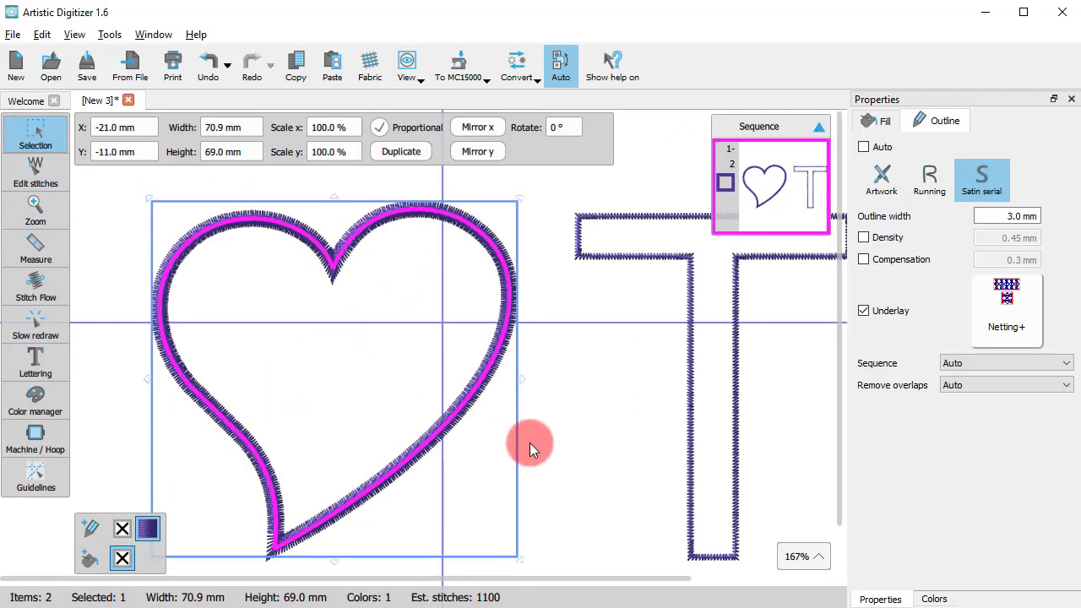
Set the underlay type of the heart's satin serial outline to 3D-3
scroll(460, 484, up, 1)
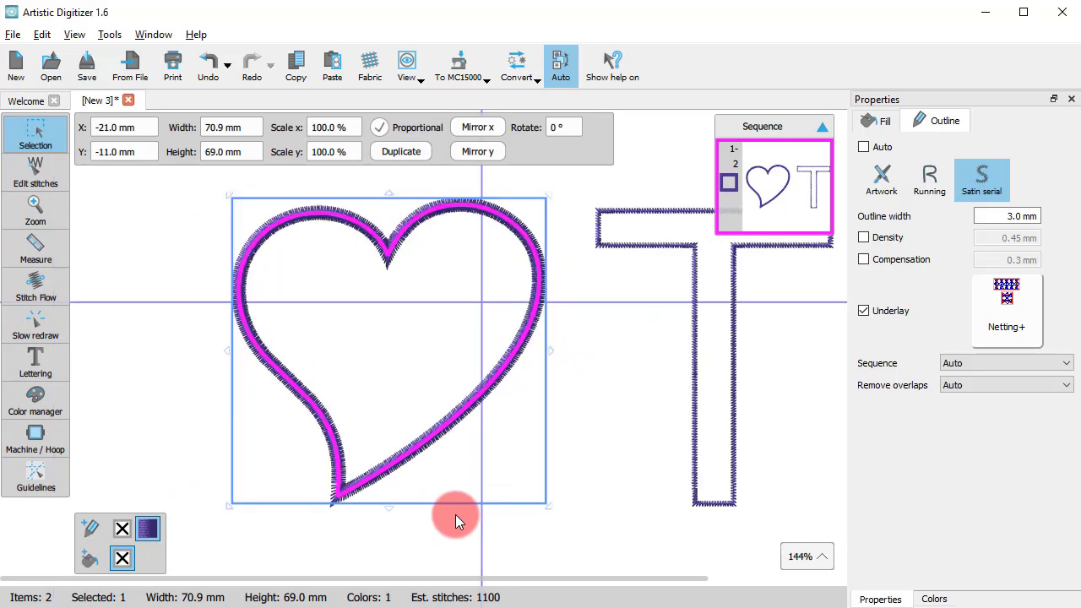
click(627, 454)
click(508, 370)
click(999, 311)
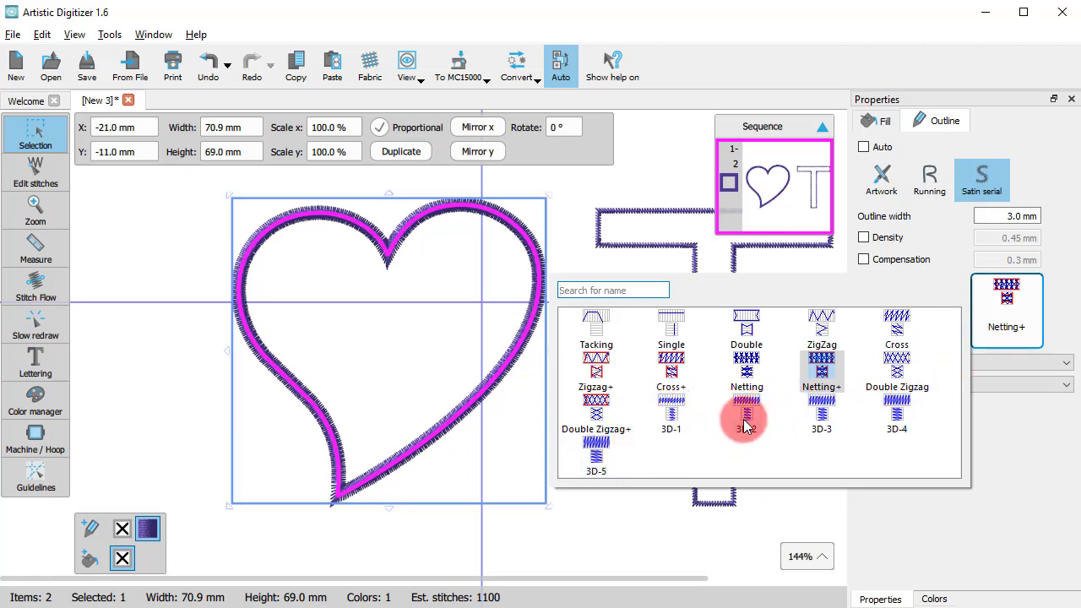
click(820, 417)
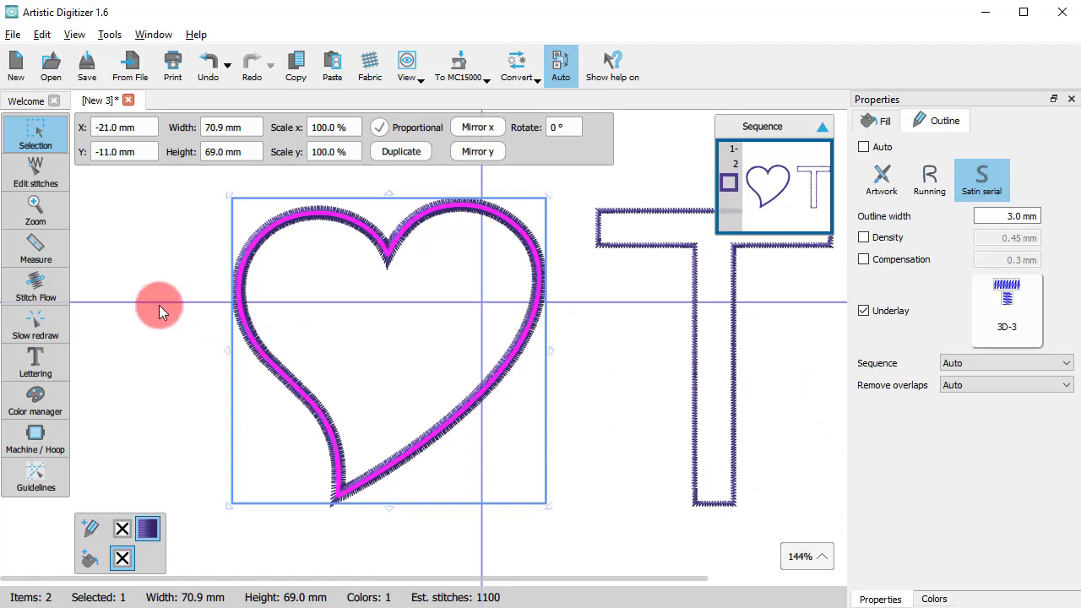
Simulate the stitching of the heart with its 3D-3 underlay and the letter T, and return to editing
click(32, 321)
drag(82, 530, 736, 584)
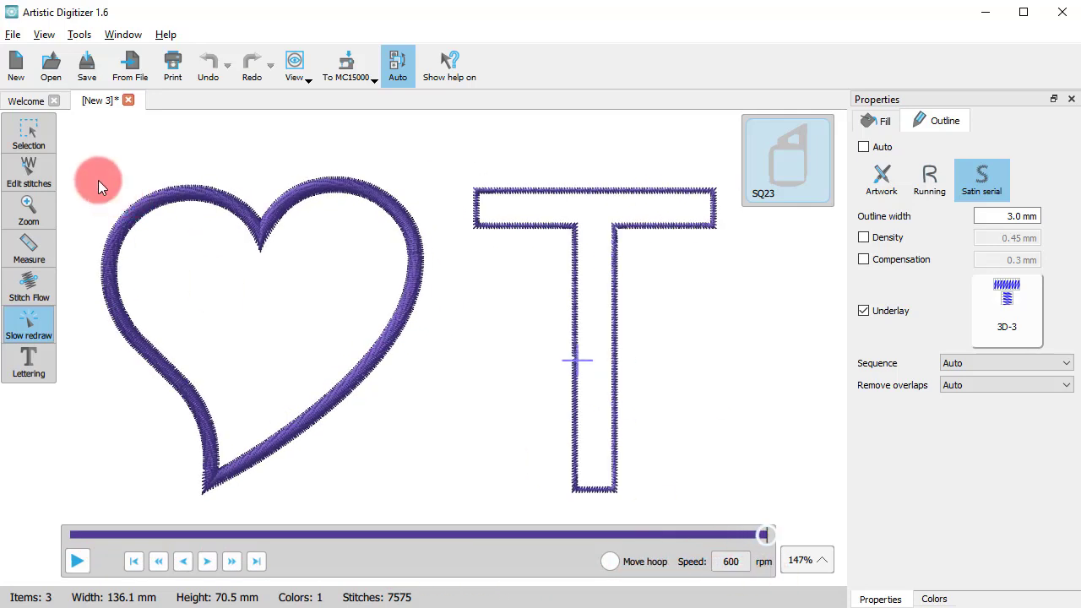
click(39, 138)
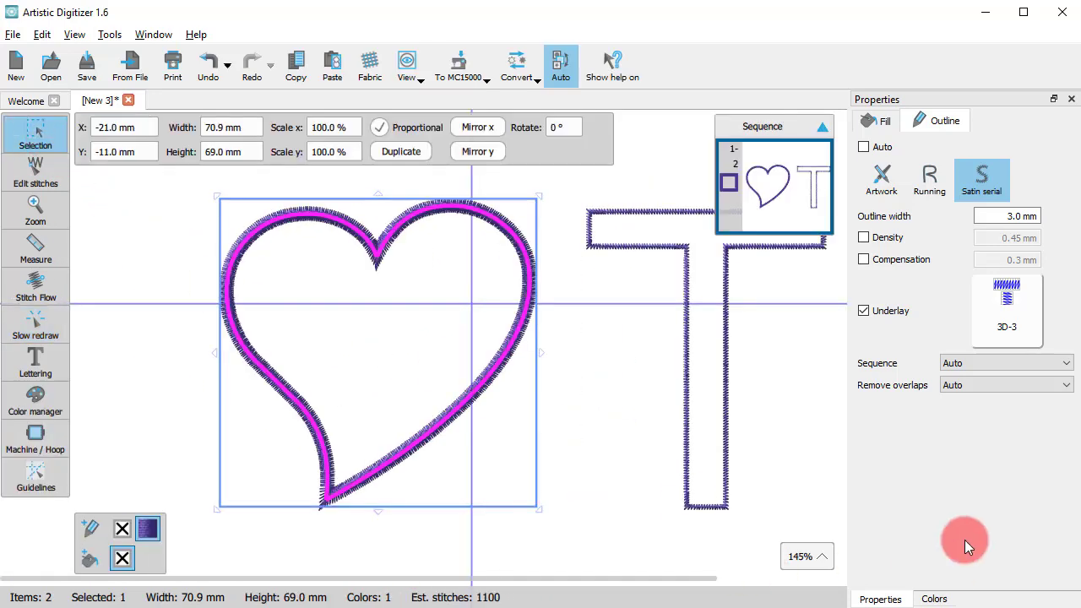